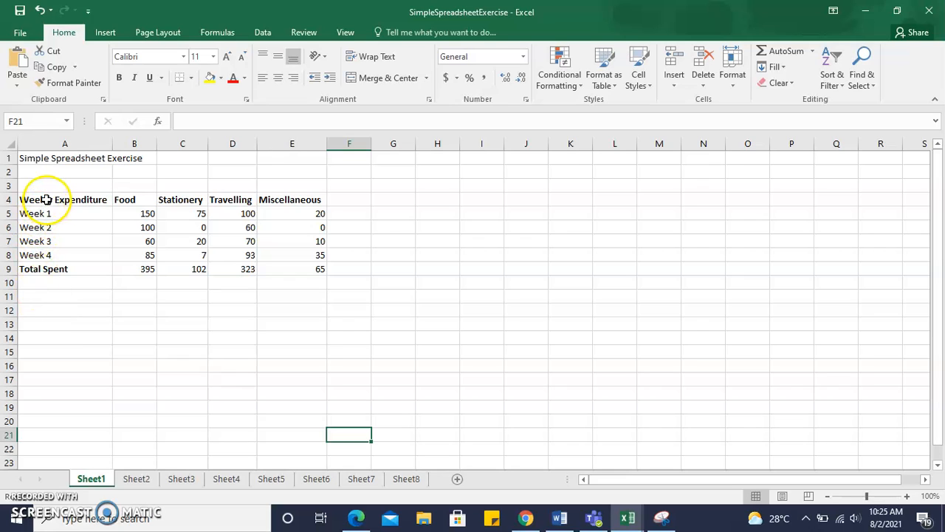
Select the weekly expenditure data in A4:E8 and bring up the recommended charts for it
{"action": "left_click_drag", "start_coordinate": [38, 200], "coordinate": [274, 255]}
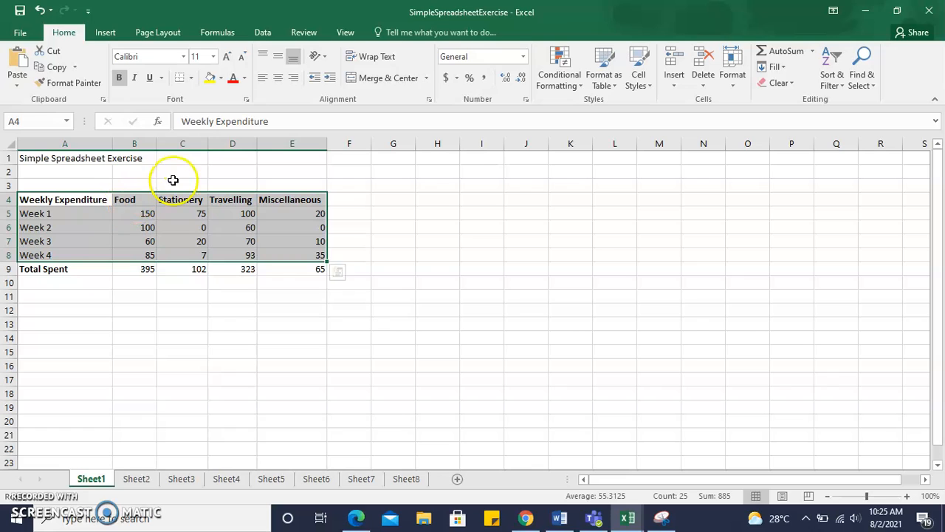
{"action": "left_click", "coordinate": [105, 33]}
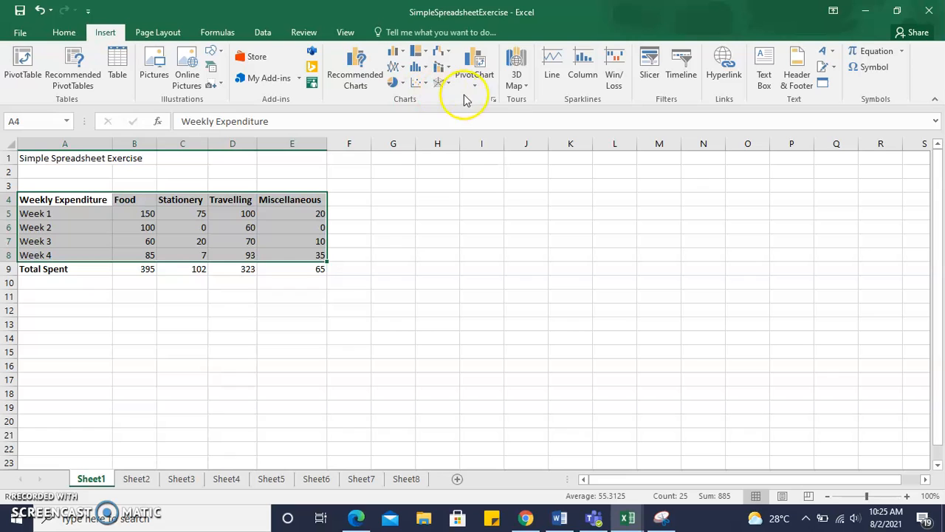
{"action": "left_click", "coordinate": [356, 69]}
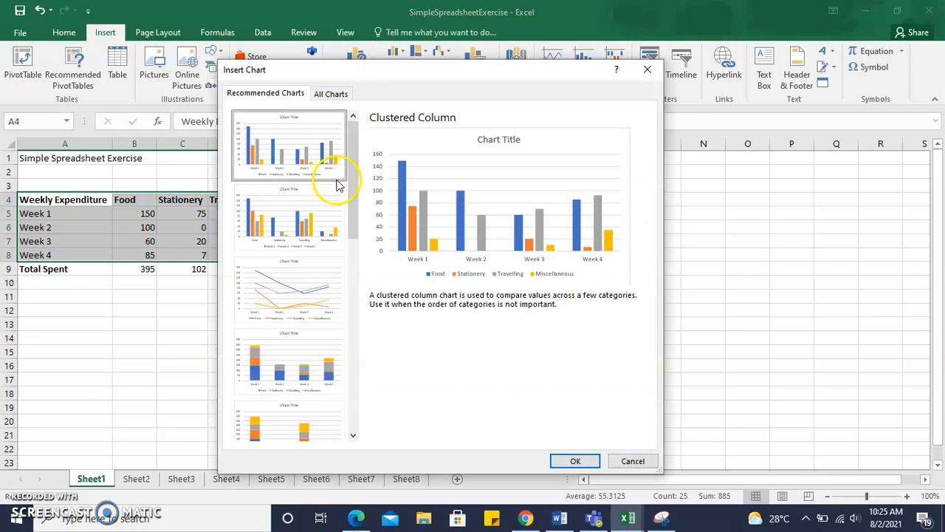
Preview the recommended charts for the data, including the line, stacked column, clustered bar, stacked bar and scatter suggestions
{"action": "left_click", "coordinate": [308, 208]}
{"action": "left_click", "coordinate": [309, 285]}
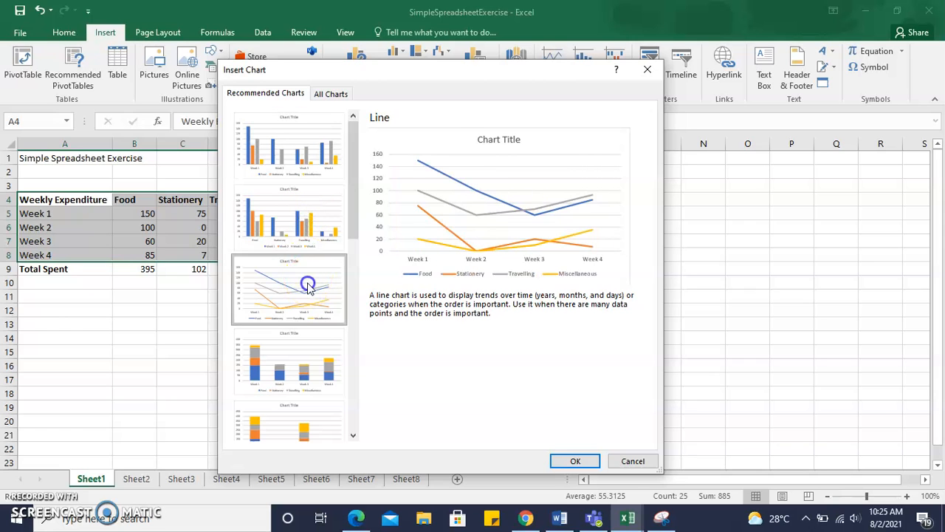
{"action": "left_click", "coordinate": [308, 358]}
{"action": "left_click", "coordinate": [305, 432]}
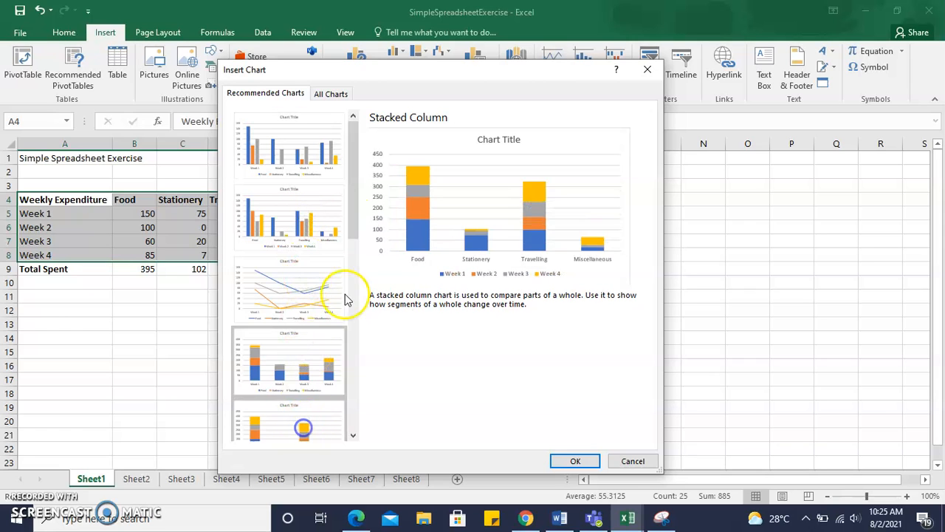
{"action": "left_click_drag", "start_coordinate": [352, 197], "coordinate": [354, 271]}
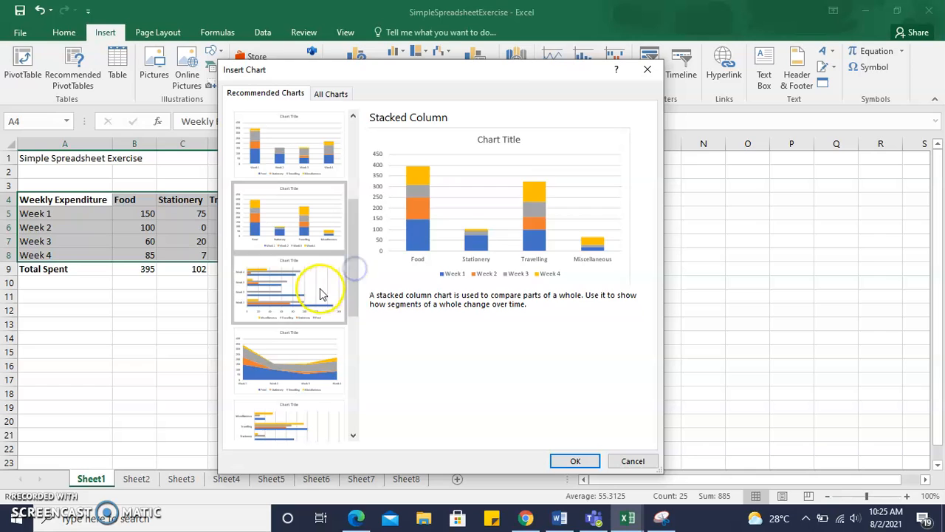
{"action": "left_click", "coordinate": [320, 289]}
{"action": "left_click", "coordinate": [321, 359]}
{"action": "left_click", "coordinate": [314, 432]}
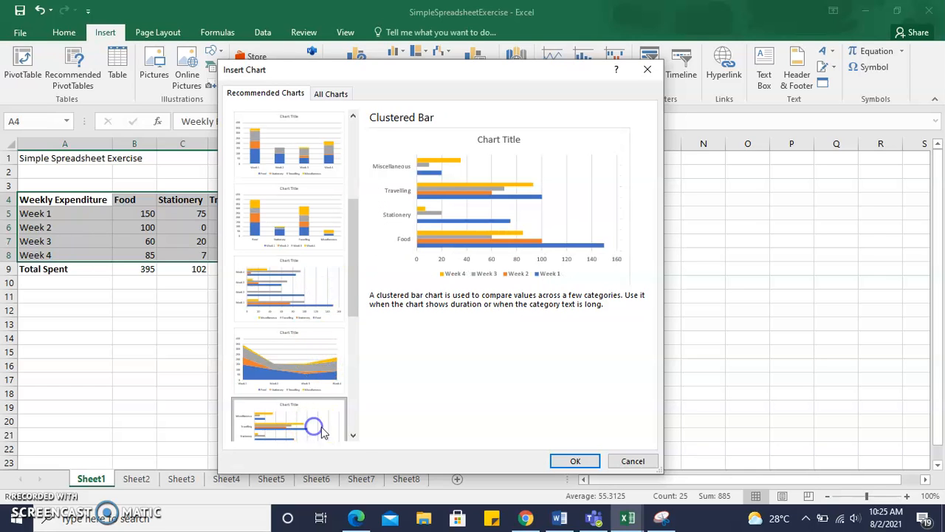
{"action": "left_click", "coordinate": [353, 435]}
{"action": "left_click", "coordinate": [353, 435]}
{"action": "left_click", "coordinate": [313, 362]}
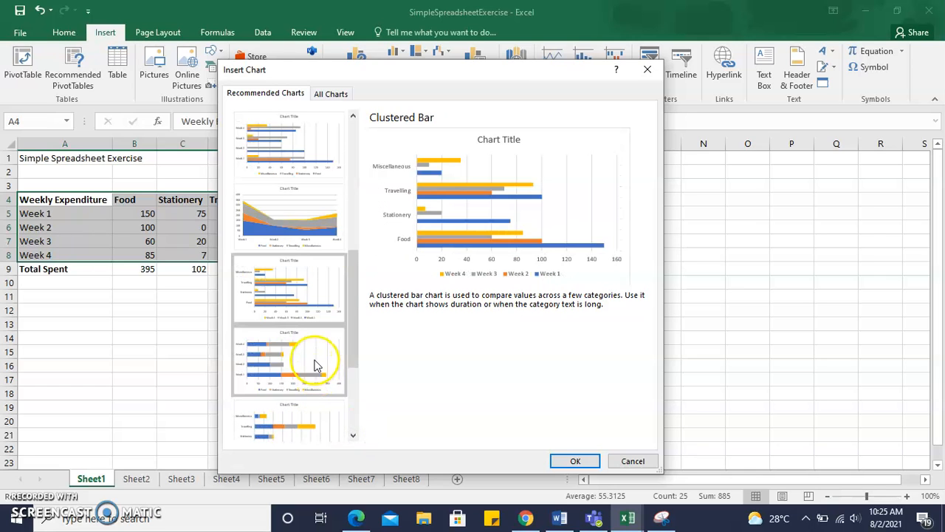
{"action": "left_click", "coordinate": [307, 433]}
{"action": "left_click", "coordinate": [351, 435]}
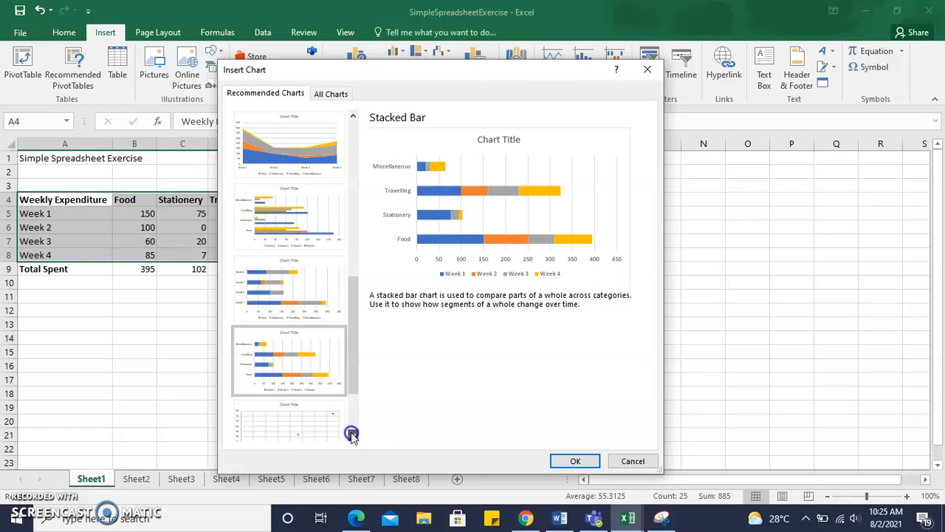
{"action": "left_click", "coordinate": [327, 422]}
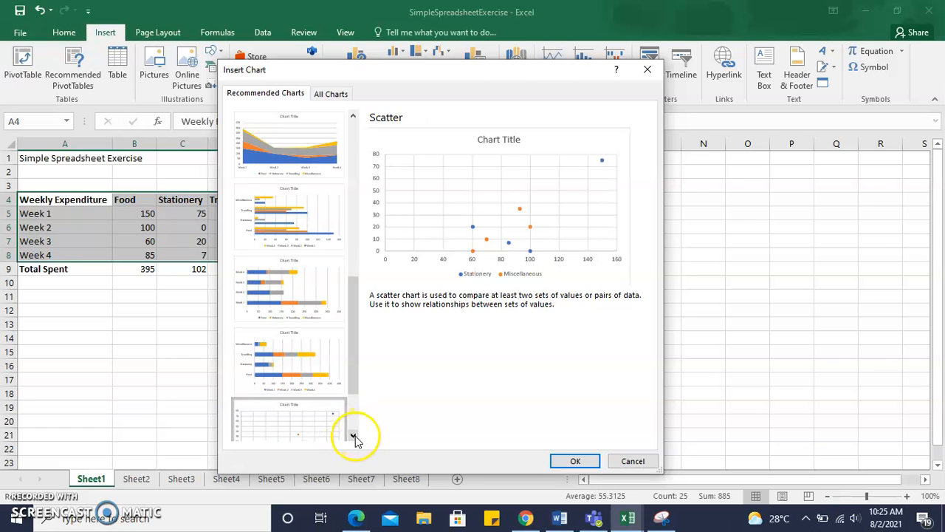
{"action": "left_click", "coordinate": [354, 436]}
{"action": "left_click", "coordinate": [327, 427]}
{"action": "left_click", "coordinate": [353, 436]}
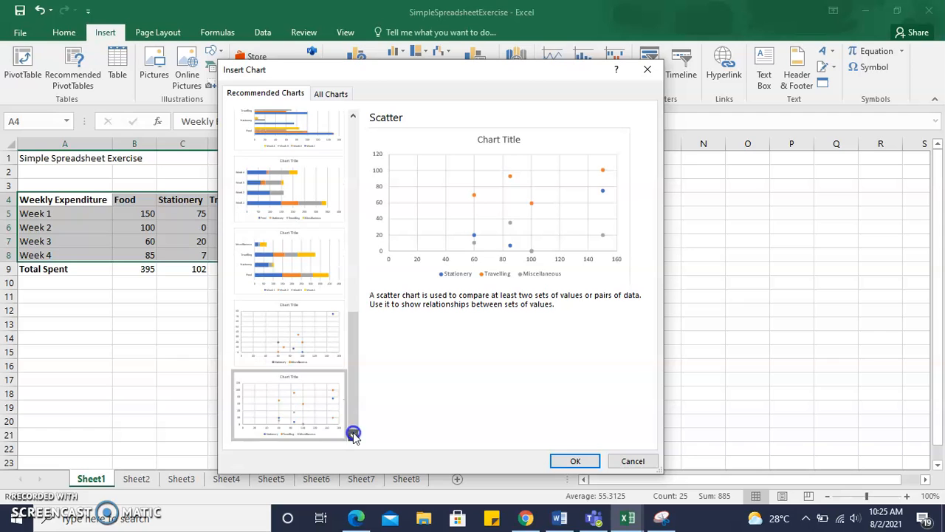
{"action": "left_click", "coordinate": [316, 331]}
{"action": "left_click", "coordinate": [354, 347]}
{"action": "left_click_drag", "start_coordinate": [354, 347], "coordinate": [344, 137]}
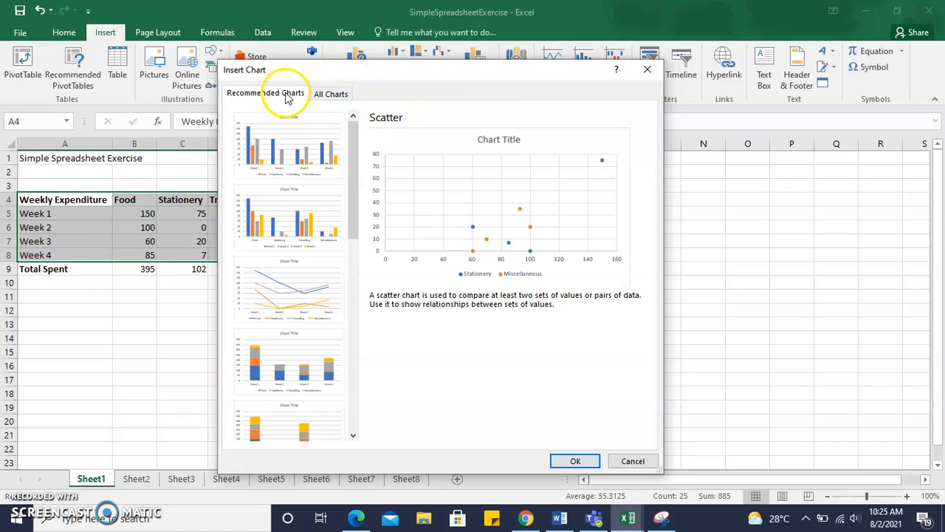
Look through the full list of chart types, including line, pie, bar, area, scatter and stock, without inserting a chart
{"action": "left_click", "coordinate": [329, 96]}
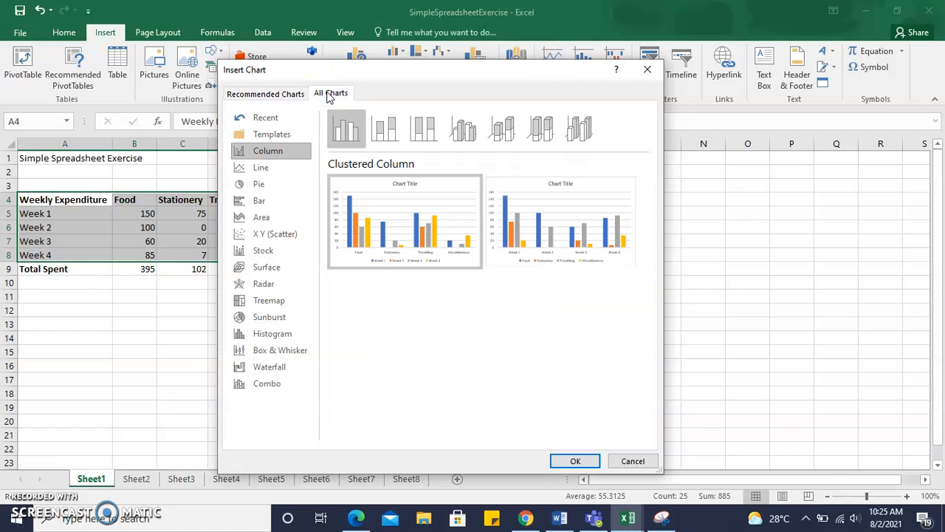
{"action": "left_click", "coordinate": [269, 168]}
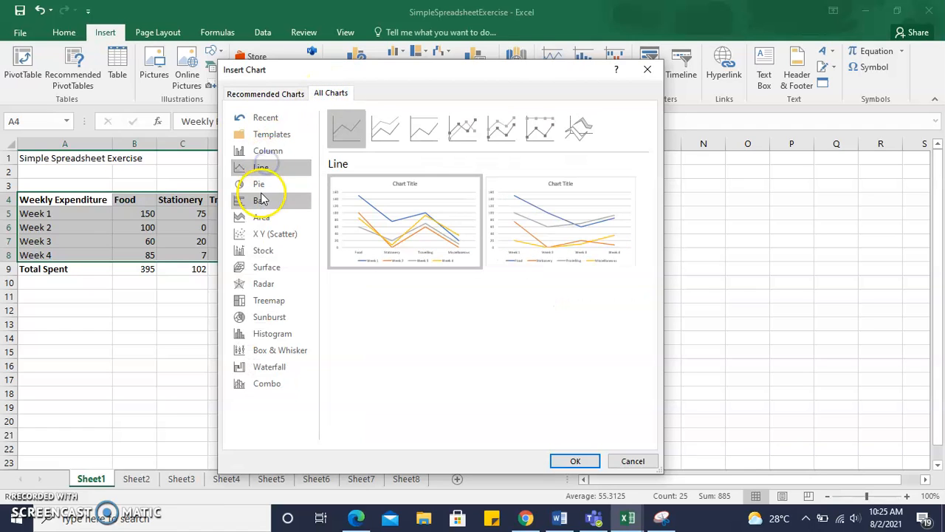
{"action": "left_click", "coordinate": [260, 185]}
{"action": "left_click", "coordinate": [262, 201]}
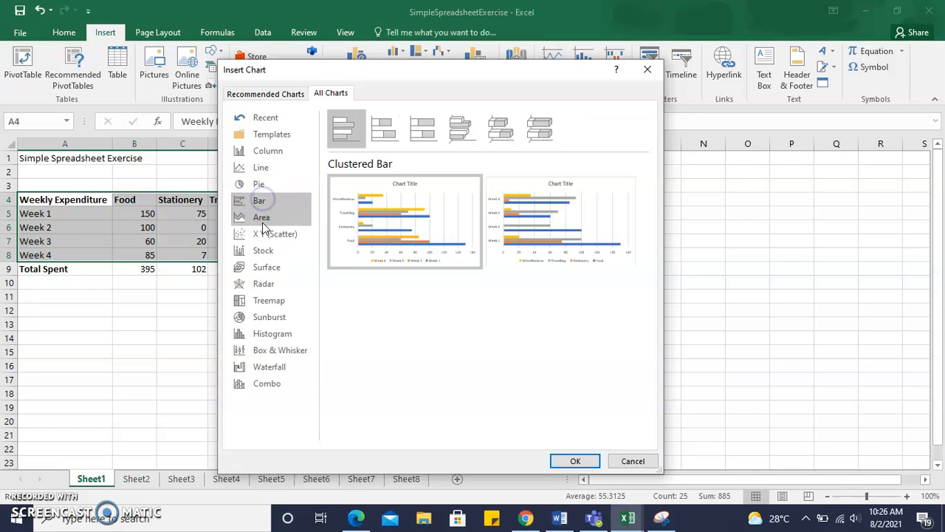
{"action": "left_click", "coordinate": [262, 218]}
{"action": "left_click", "coordinate": [263, 233]}
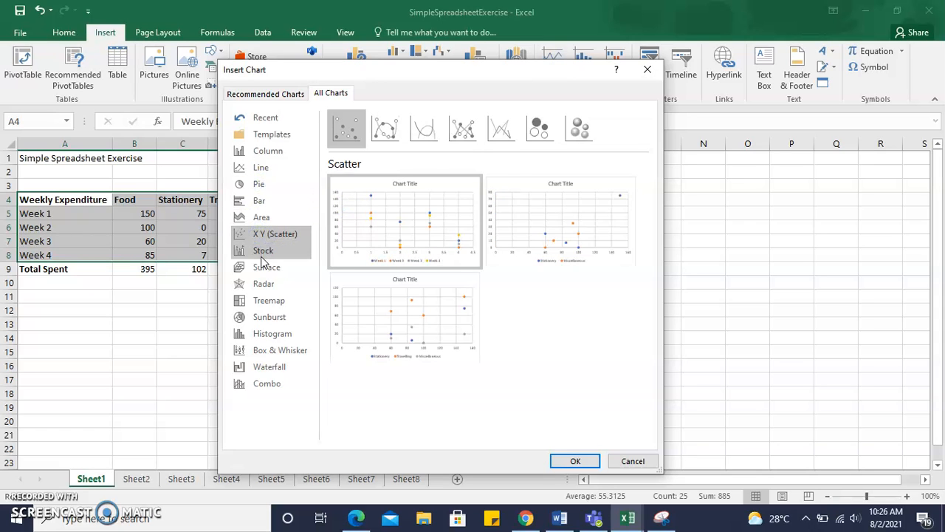
{"action": "left_click", "coordinate": [262, 252]}
{"action": "left_click", "coordinate": [633, 461]}
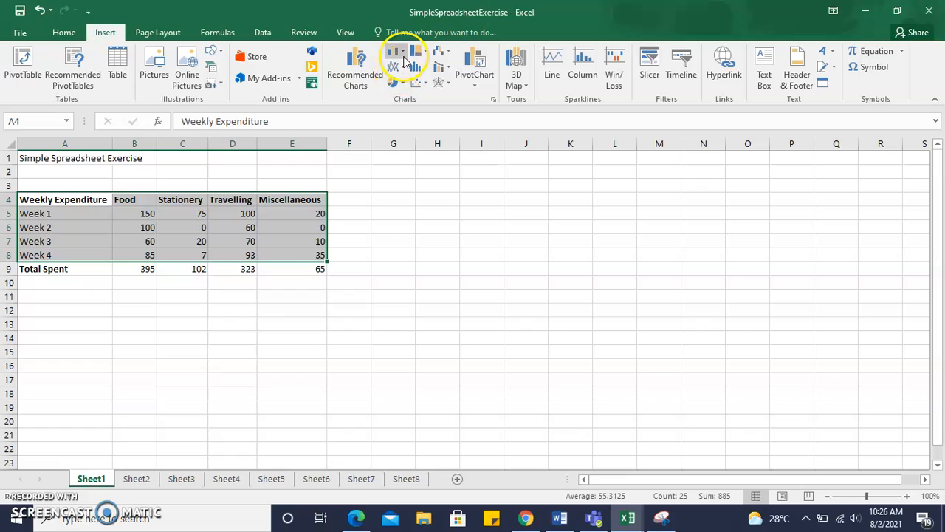
Insert the recommended clustered column chart grouped by week and place it beside the data table
{"action": "left_click", "coordinate": [494, 102]}
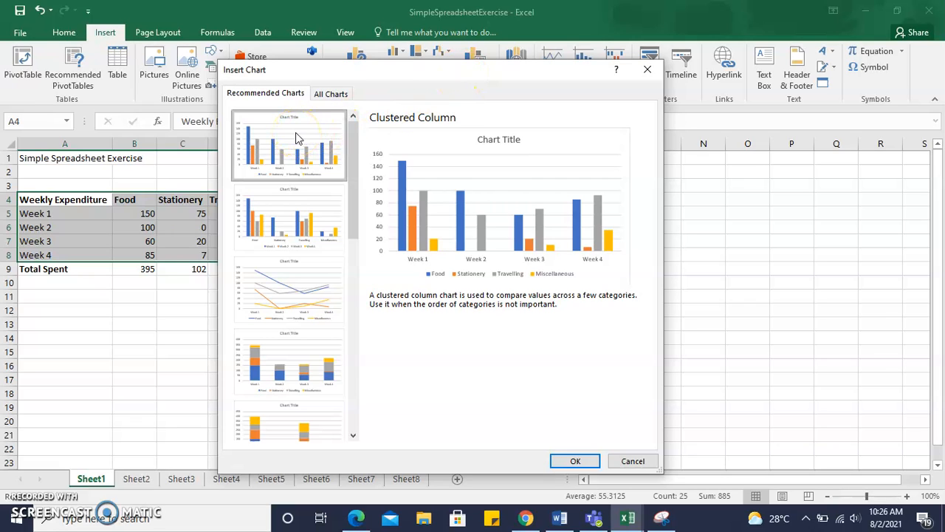
{"action": "left_click", "coordinate": [294, 231]}
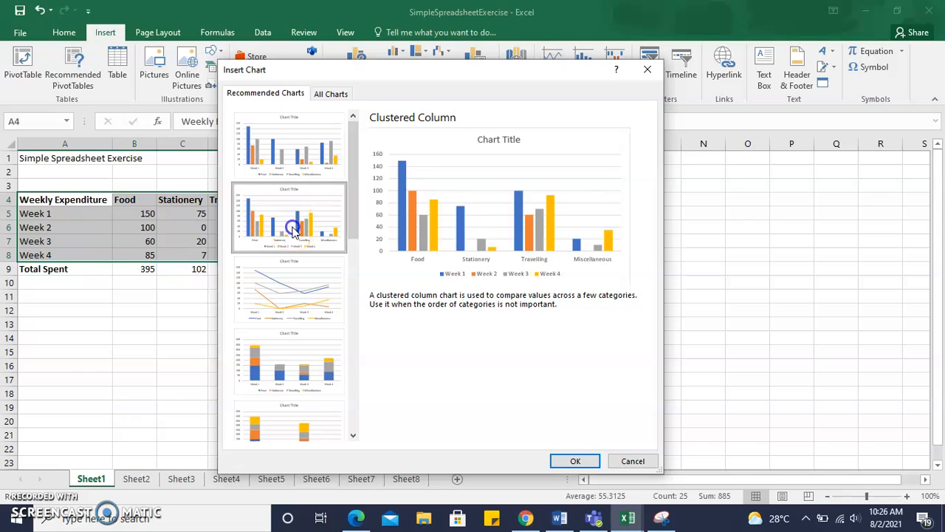
{"action": "left_click", "coordinate": [288, 143]}
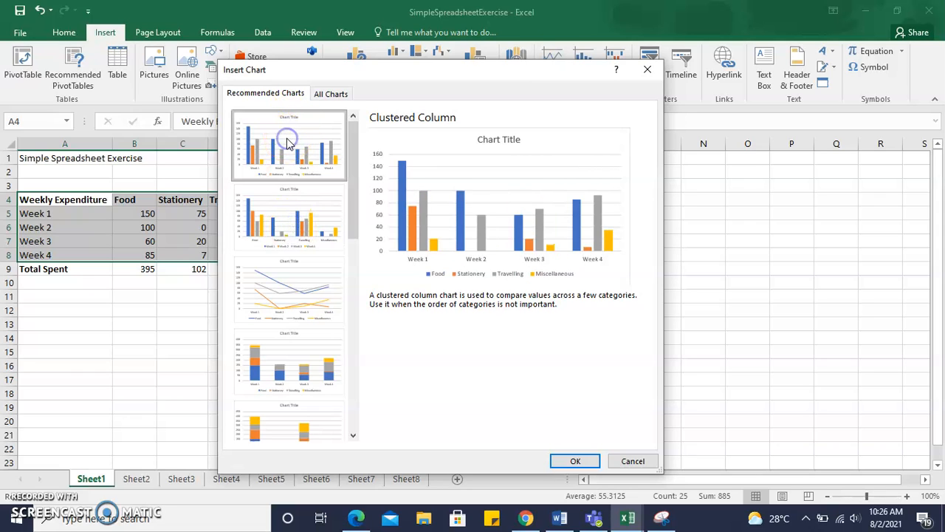
{"action": "left_click", "coordinate": [573, 463]}
{"action": "left_click_drag", "start_coordinate": [544, 232], "coordinate": [608, 178]}
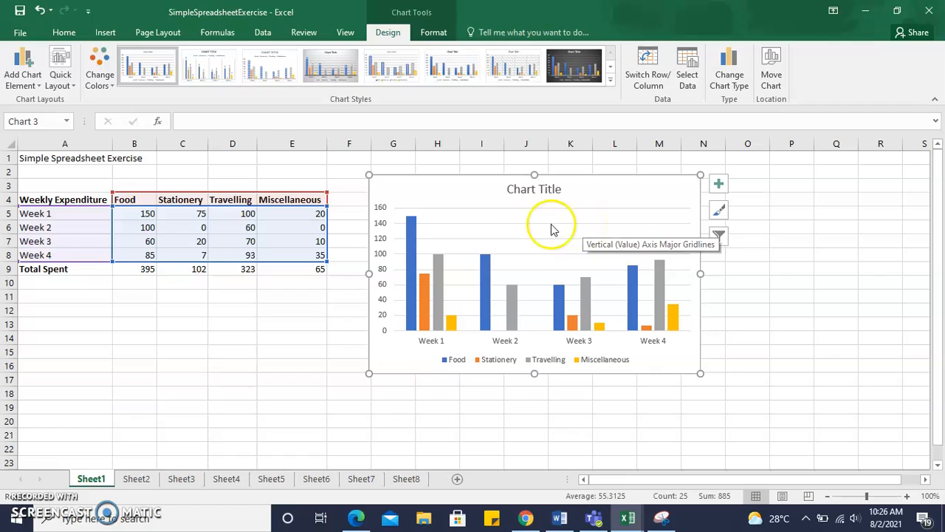
Remove the axes, chart title, gridlines and legend from the column chart
{"action": "left_click", "coordinate": [537, 190]}
{"action": "left_click", "coordinate": [538, 190]}
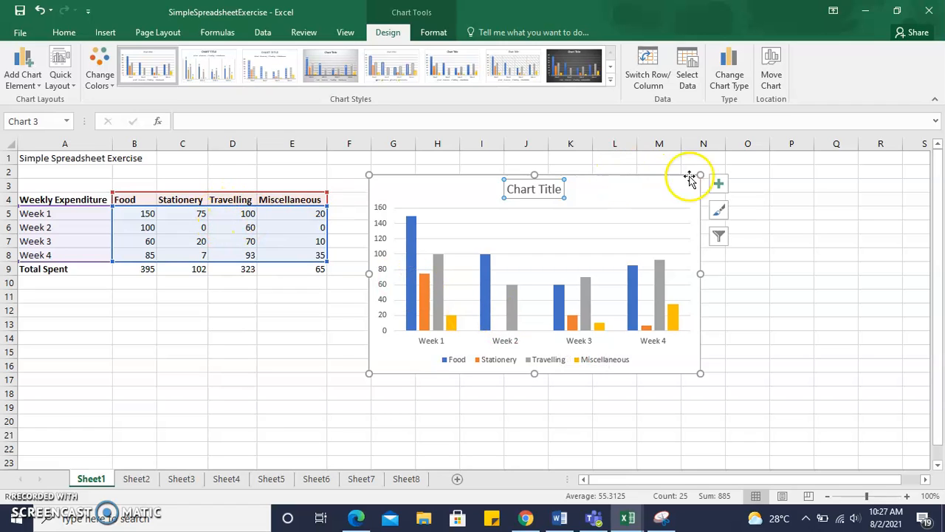
{"action": "left_click", "coordinate": [718, 184]}
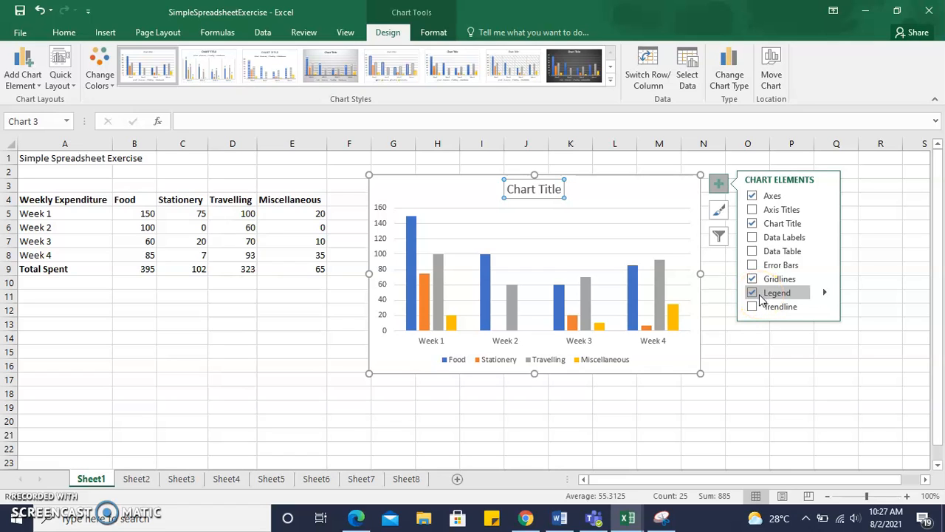
{"action": "left_click", "coordinate": [752, 197]}
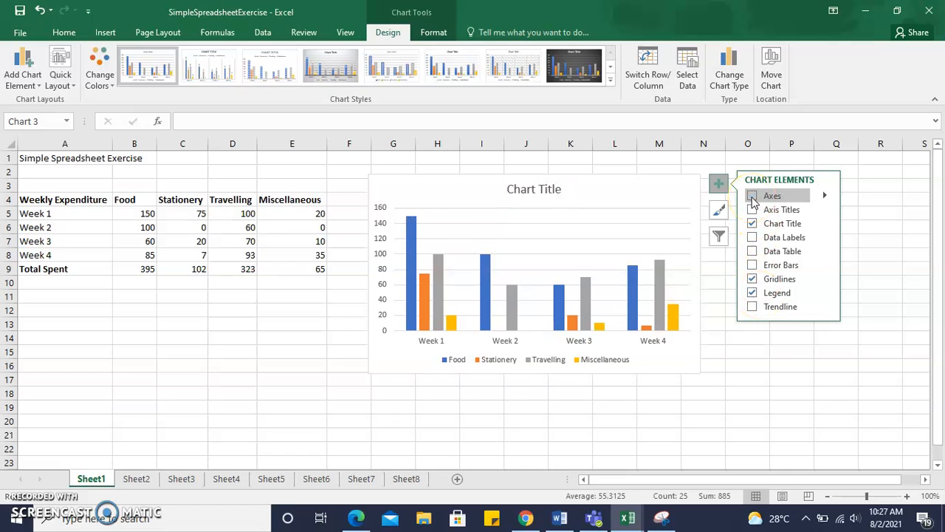
{"action": "left_click", "coordinate": [752, 225]}
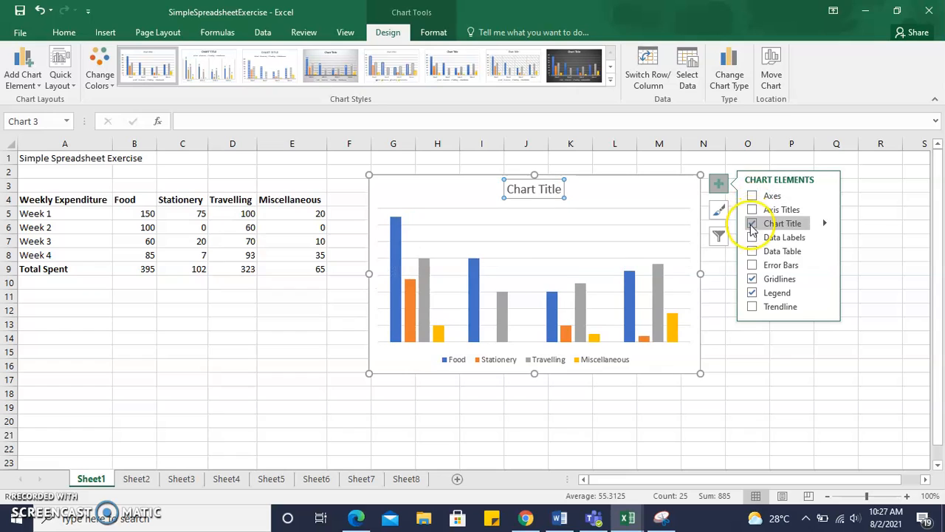
{"action": "left_click", "coordinate": [753, 293]}
{"action": "left_click", "coordinate": [753, 280]}
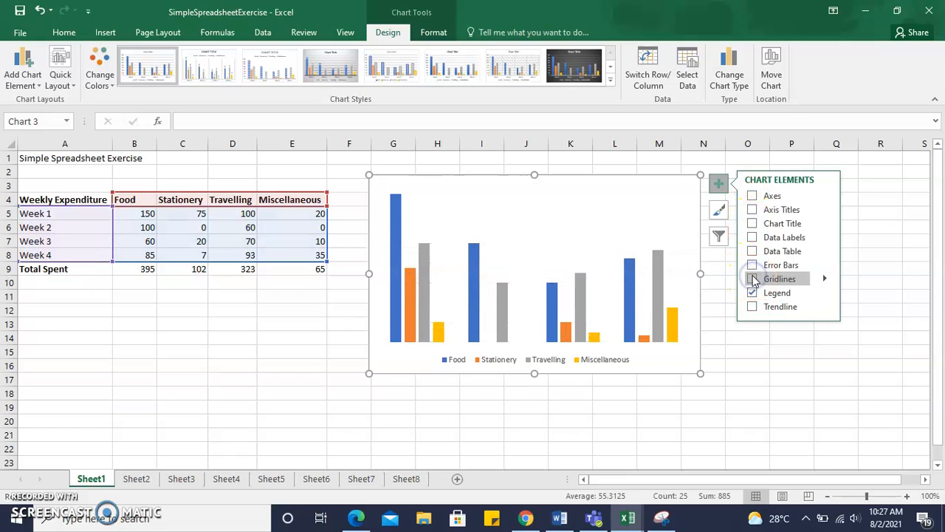
{"action": "left_click", "coordinate": [752, 293]}
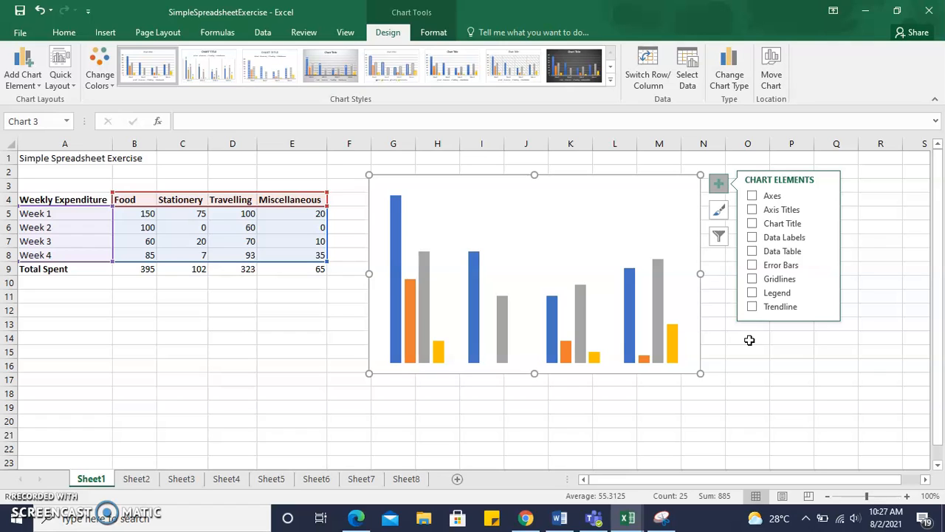
Show the axes, data labels, legend and chart title on the column chart
{"action": "left_click", "coordinate": [753, 196]}
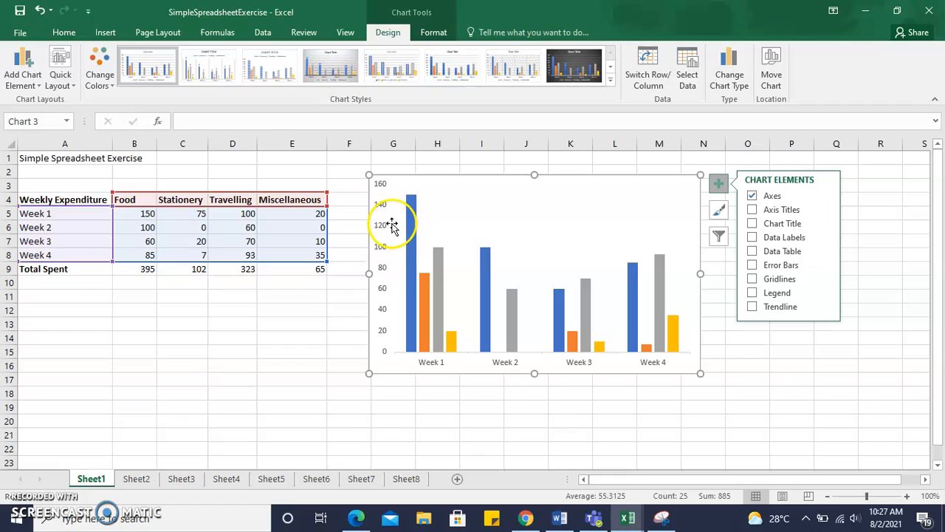
{"action": "left_click", "coordinate": [753, 237]}
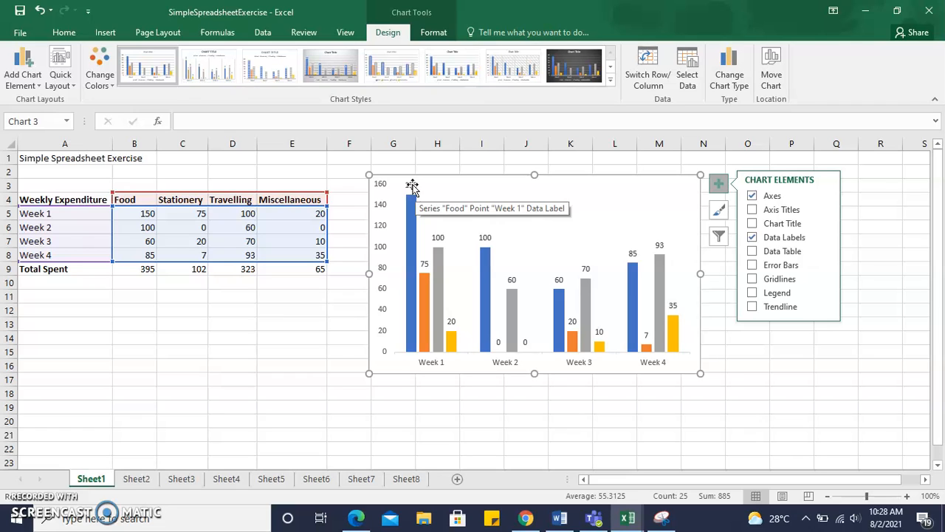
{"action": "left_click", "coordinate": [752, 292]}
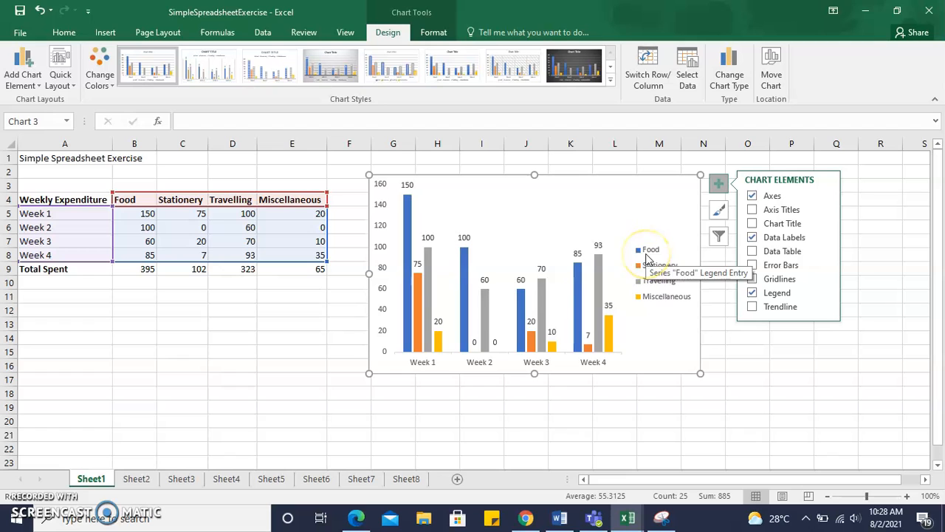
{"action": "left_click", "coordinate": [752, 224]}
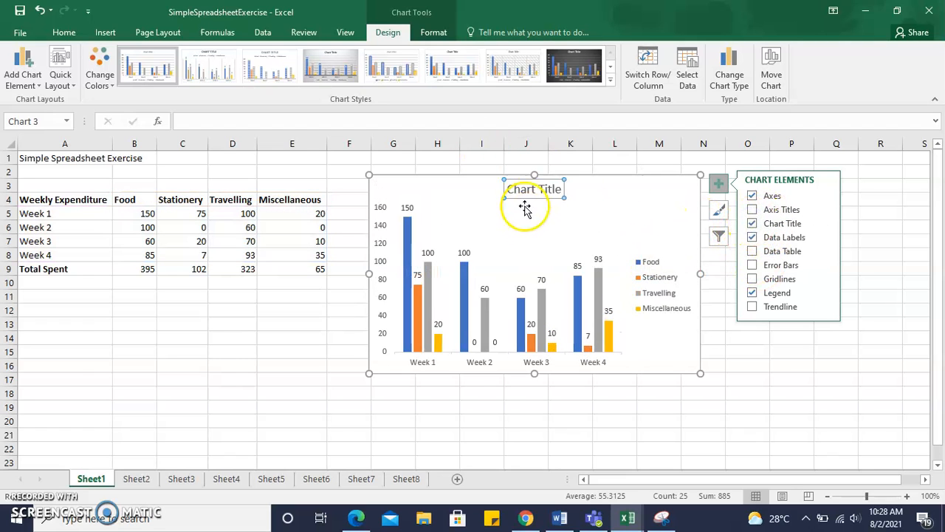
Replace the placeholder chart title with "Weekly Expenditure"
{"action": "left_click", "coordinate": [522, 190]}
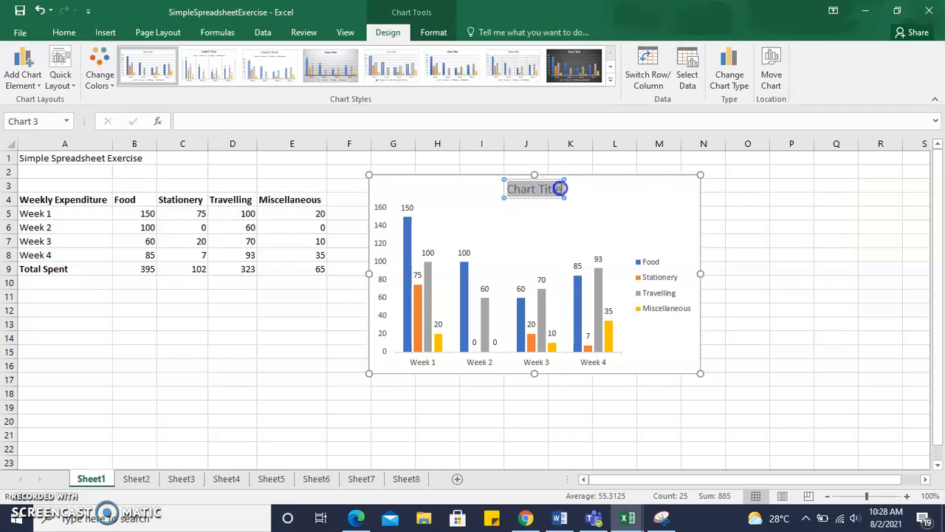
{"action": "left_click_drag", "start_coordinate": [560, 189], "coordinate": [561, 193]}
{"action": "type", "text": "Week"}
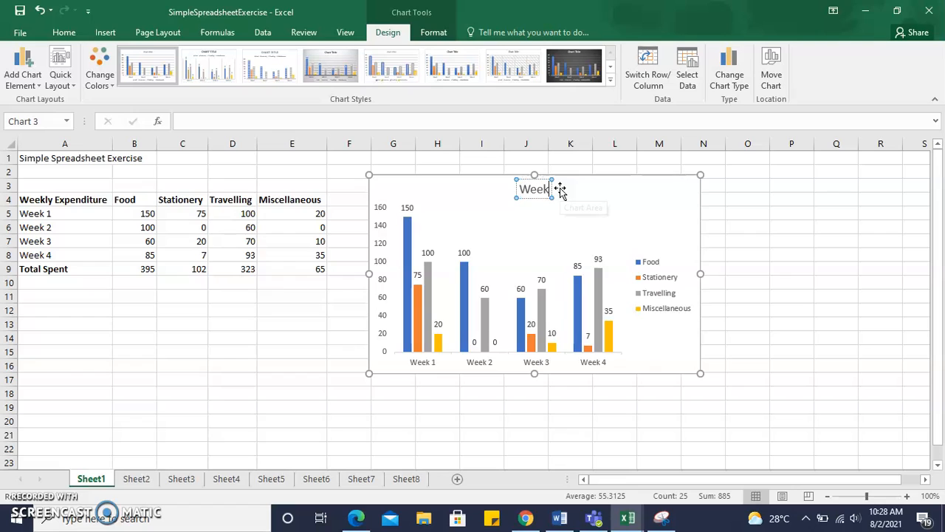
{"action": "type", "text": "ly Ex"}
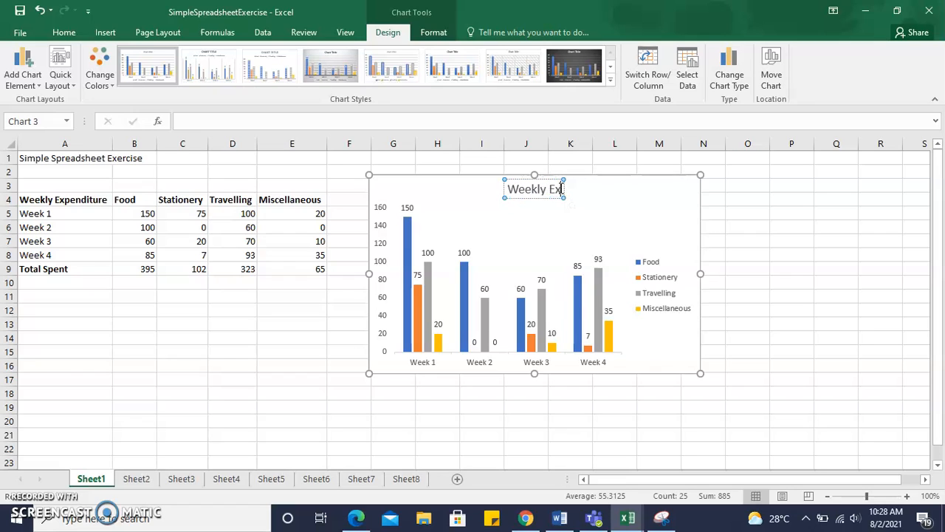
{"action": "type", "text": "penditure"}
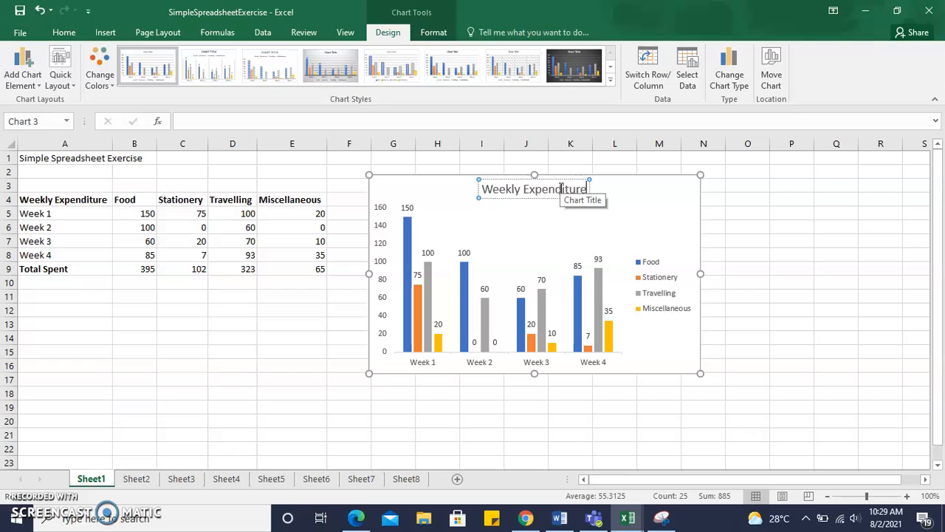
Enlarge the column chart so it spans about columns G to O and rows 3 to 20
{"action": "left_click", "coordinate": [732, 223]}
{"action": "left_click", "coordinate": [607, 213]}
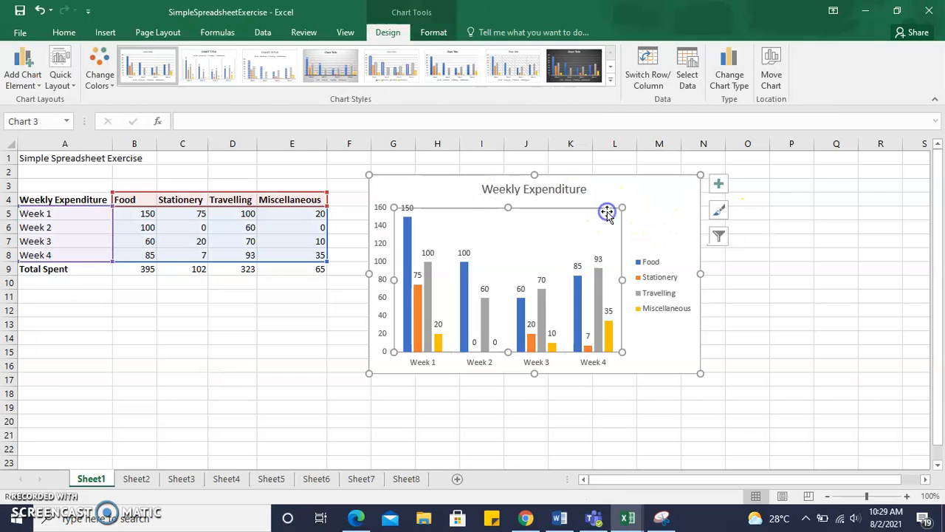
{"action": "left_click_drag", "start_coordinate": [699, 372], "coordinate": [756, 417]}
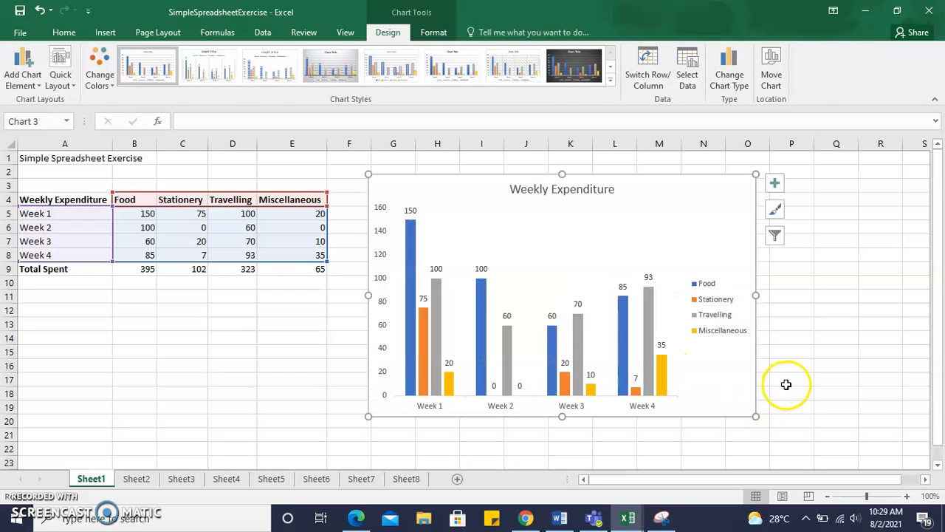
{"action": "left_click", "coordinate": [788, 382]}
{"action": "left_click", "coordinate": [723, 235]}
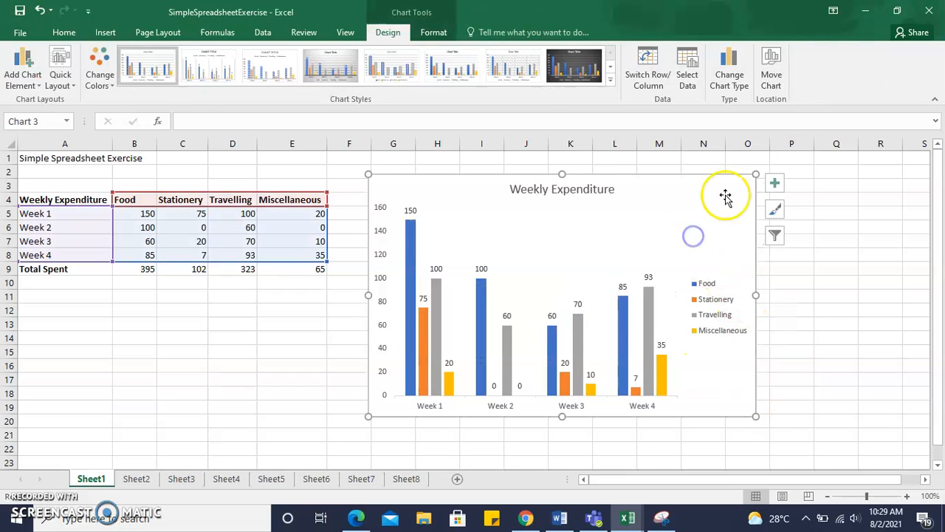
{"action": "mouse_move", "coordinate": [755, 175]}
{"action": "left_mouse_down"}
{"action": "mouse_move", "coordinate": [728, 175]}
{"action": "mouse_move", "coordinate": [681, 209]}
{"action": "mouse_move", "coordinate": [757, 175]}
{"action": "left_mouse_up"}
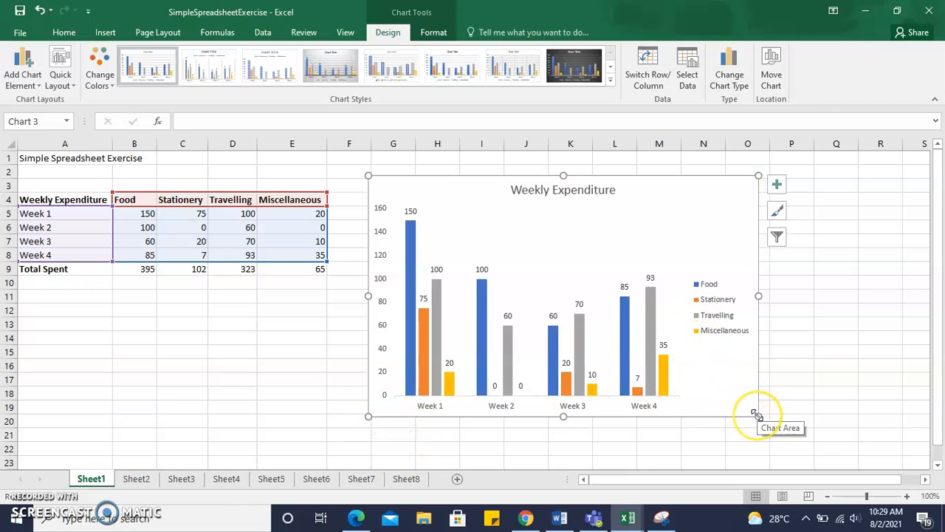
{"action": "left_click_drag", "start_coordinate": [757, 415], "coordinate": [696, 364]}
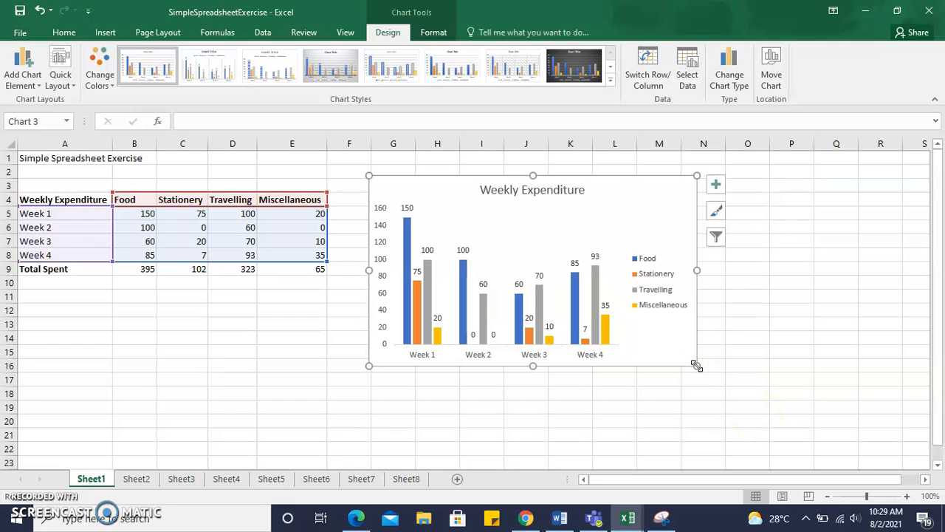
{"action": "left_click_drag", "start_coordinate": [696, 364], "coordinate": [752, 414]}
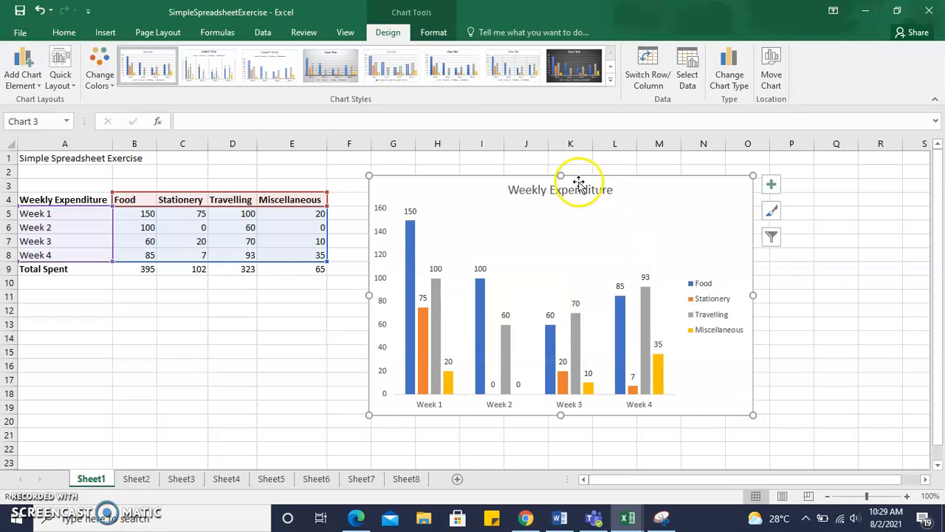
{"action": "mouse_move", "coordinate": [560, 175]}
{"action": "left_mouse_down"}
{"action": "mouse_move", "coordinate": [557, 241]}
{"action": "mouse_move", "coordinate": [561, 175]}
{"action": "left_mouse_up"}
{"action": "mouse_move", "coordinate": [751, 295]}
{"action": "left_mouse_down"}
{"action": "mouse_move", "coordinate": [662, 293]}
{"action": "mouse_move", "coordinate": [752, 295]}
{"action": "left_mouse_up"}
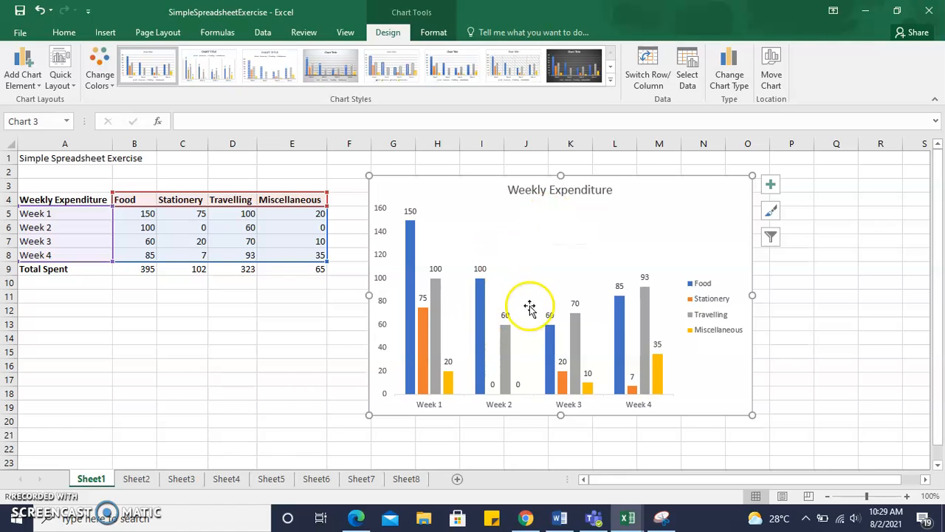
Add axis titles to the column chart, naming the vertical axis "Amount Spent" and the horizontal axis "Time"
{"action": "left_click", "coordinate": [772, 193]}
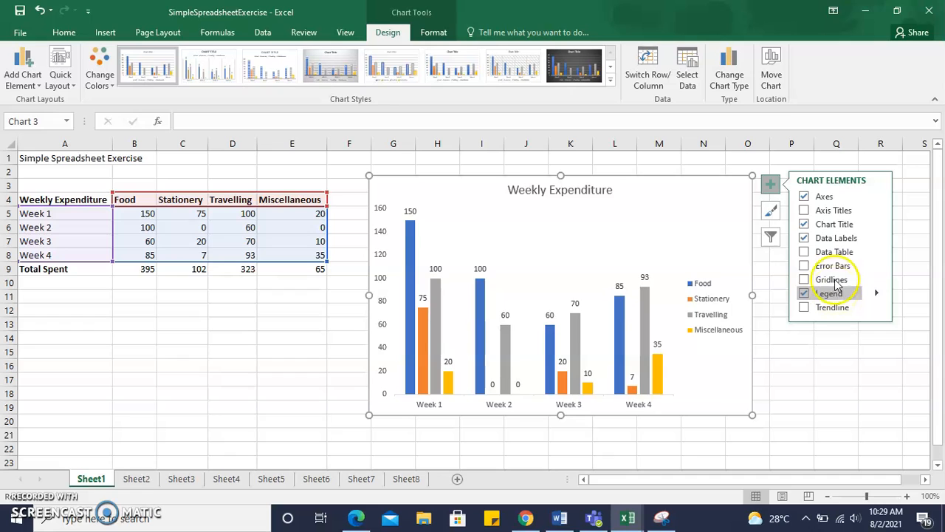
{"action": "left_click", "coordinate": [806, 211]}
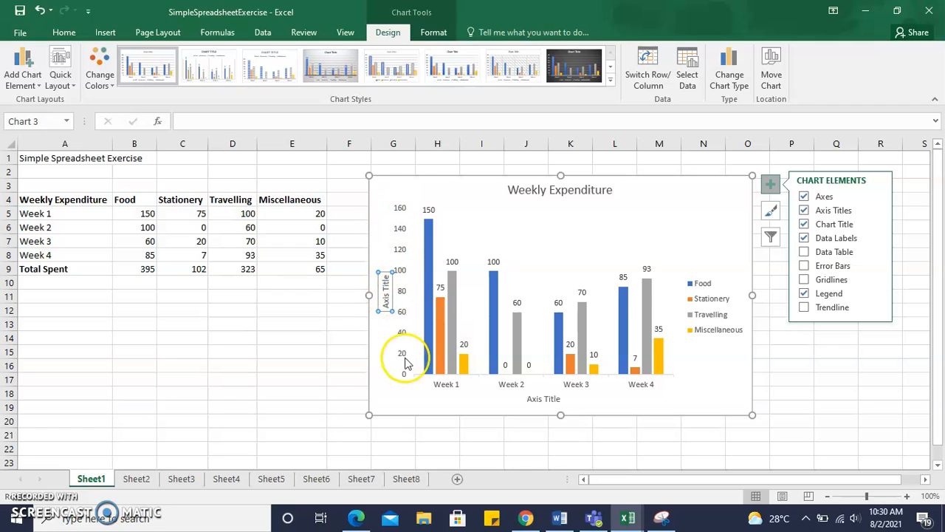
{"action": "left_click", "coordinate": [386, 292]}
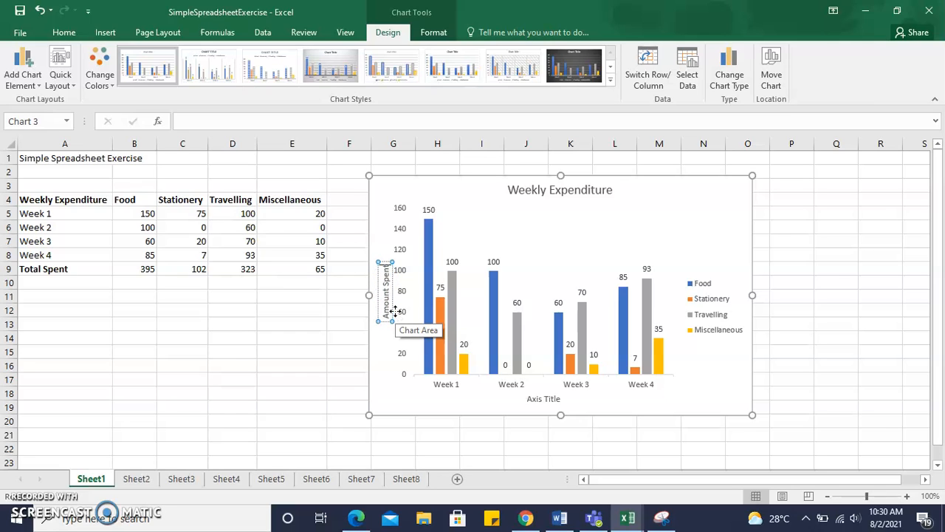
{"action": "left_click", "coordinate": [544, 398]}
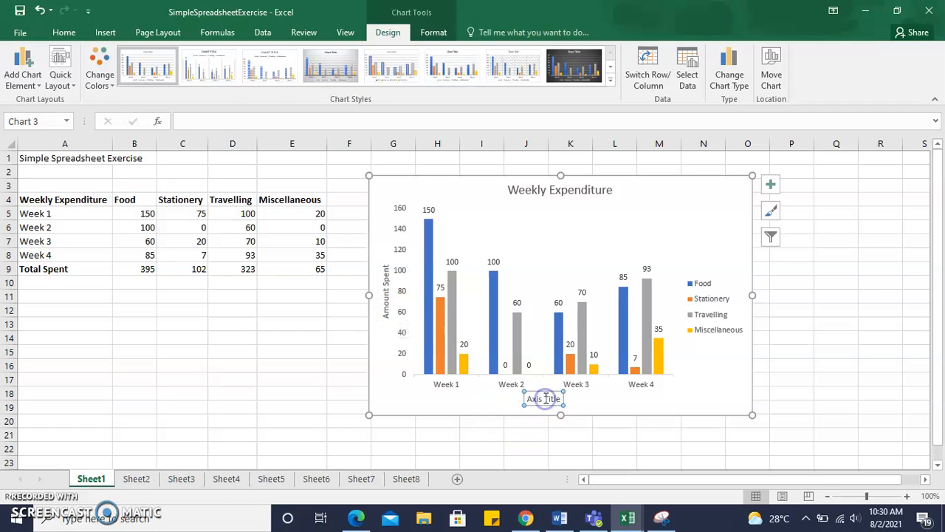
{"action": "left_click", "coordinate": [526, 399]}
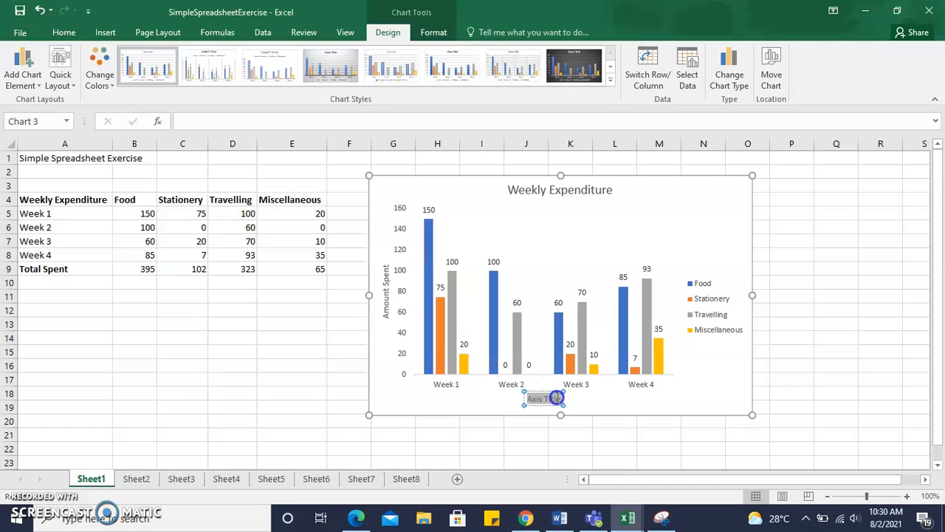
{"action": "type", "text": "Time"}
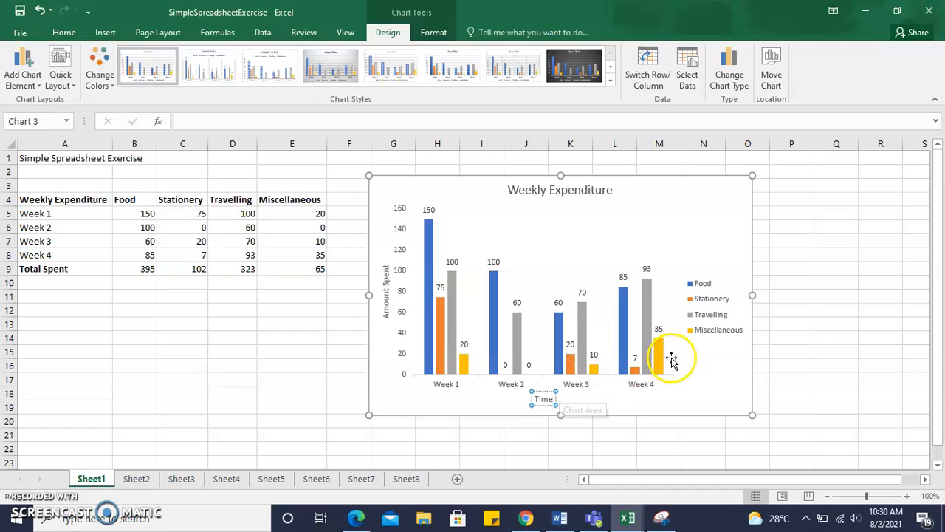
{"action": "left_click", "coordinate": [771, 367]}
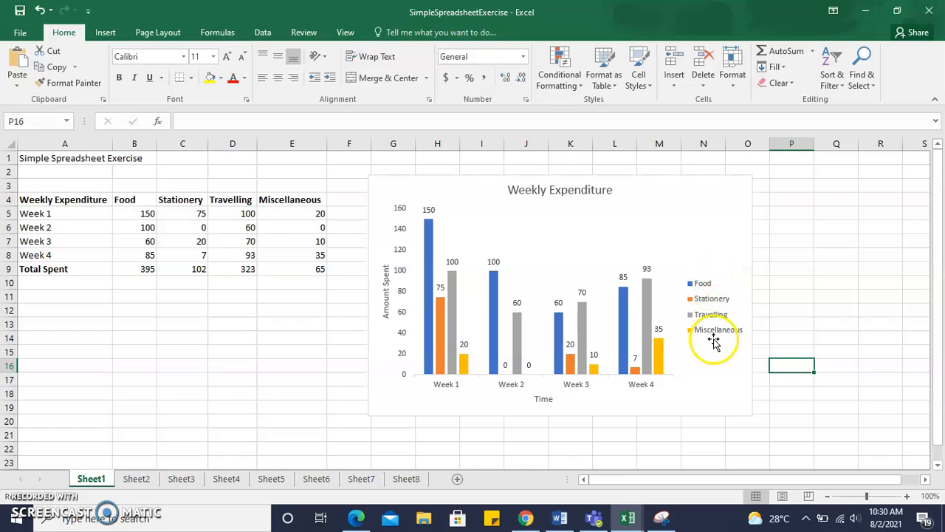
Delete the entire Weekly Expenditure column chart from the worksheet
{"action": "left_click", "coordinate": [724, 198]}
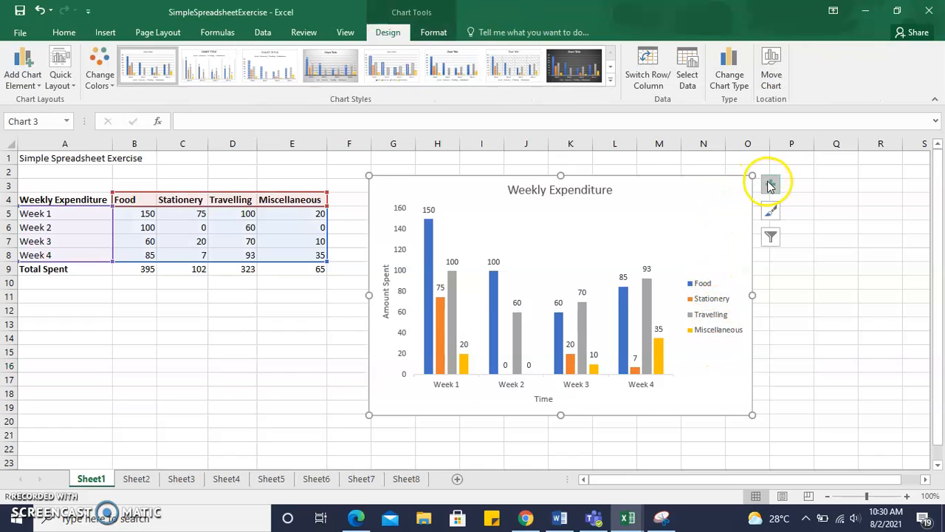
{"action": "left_click", "coordinate": [770, 185]}
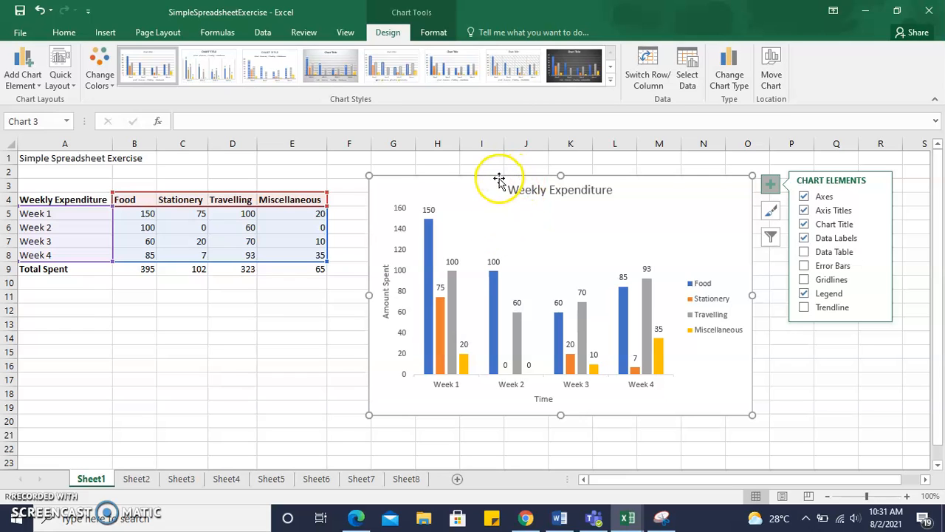
{"action": "key", "text": "Delete"}
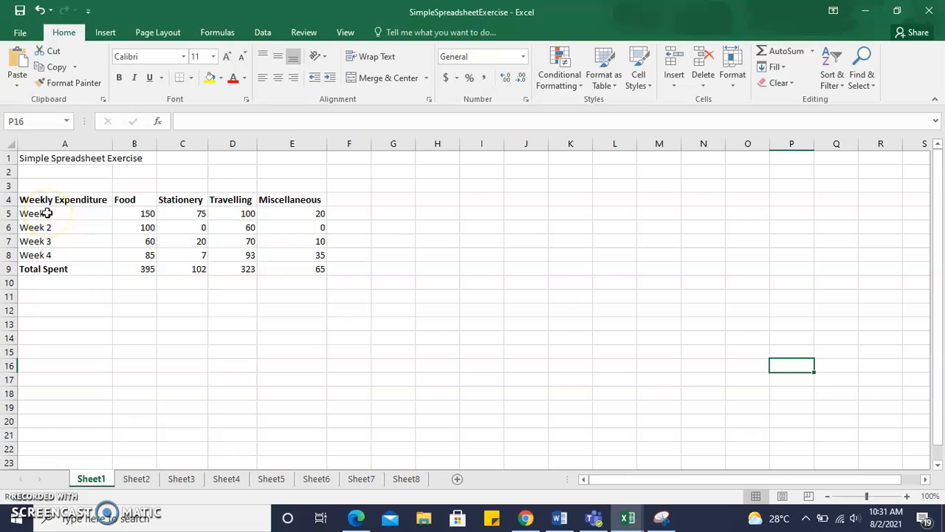
Insert a 3-D pie chart of the weekly food spending in A4:B8 and place it beside the data table
{"action": "left_click", "coordinate": [71, 214]}
{"action": "left_click_drag", "start_coordinate": [83, 197], "coordinate": [123, 252]}
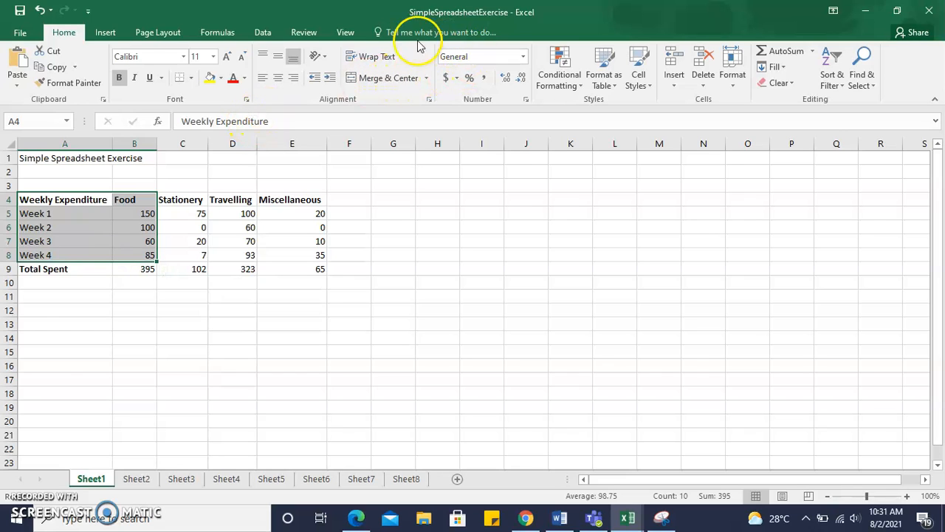
{"action": "left_click", "coordinate": [105, 32]}
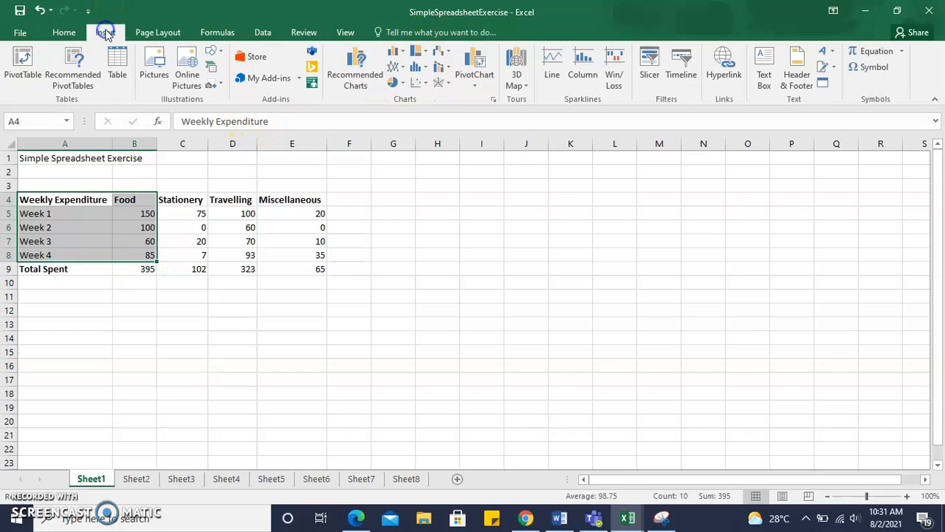
{"action": "left_click", "coordinate": [399, 83]}
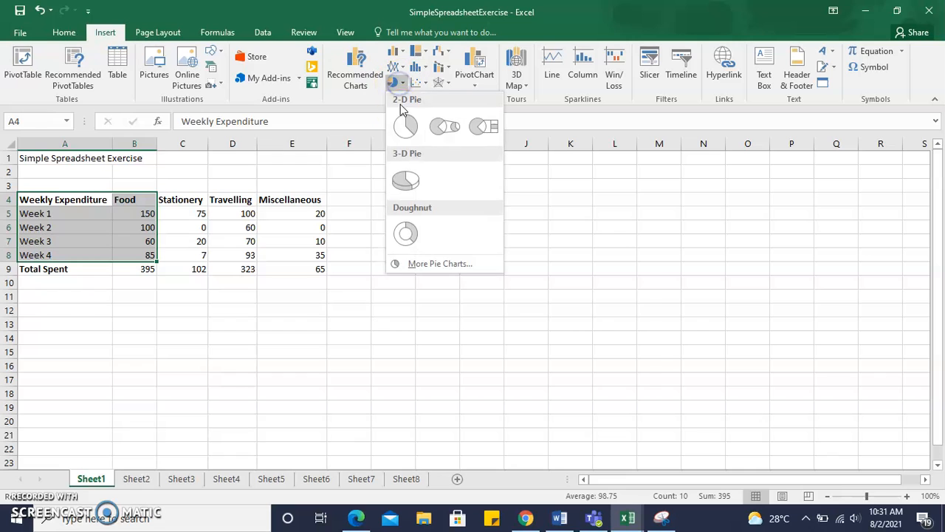
{"action": "left_click", "coordinate": [409, 187]}
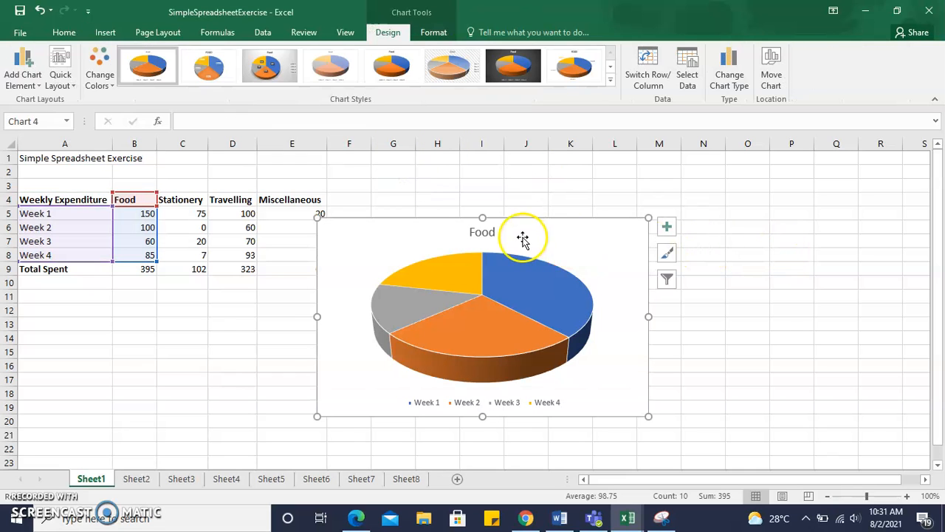
{"action": "left_click_drag", "start_coordinate": [534, 232], "coordinate": [611, 204]}
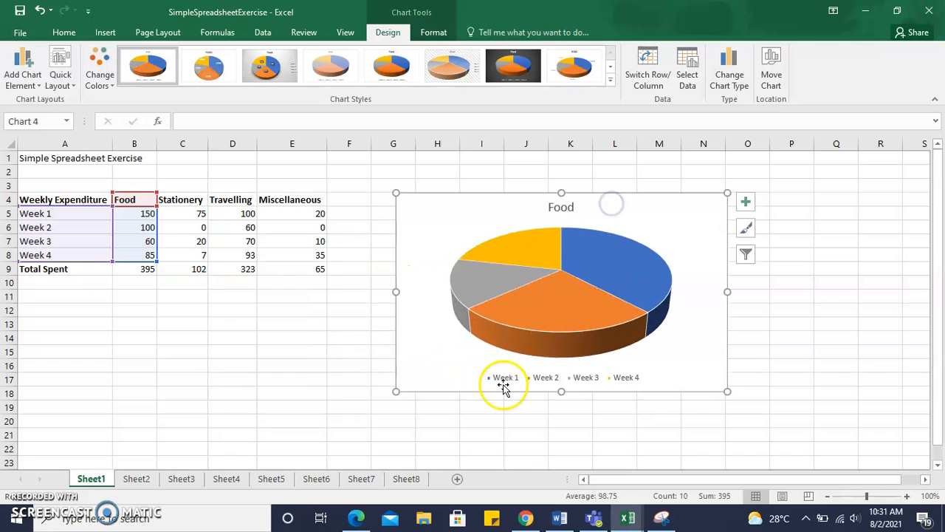
Change the pie chart's title to "Amount Spent on Food"
{"action": "left_click", "coordinate": [574, 209]}
{"action": "left_click", "coordinate": [551, 207]}
{"action": "type", "text": "Amount Spent on"}
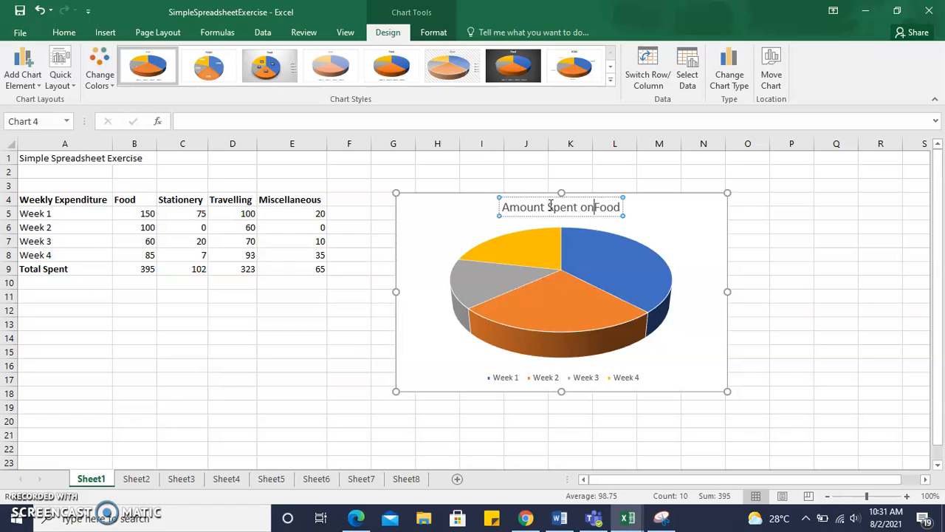
{"action": "left_click", "coordinate": [718, 219]}
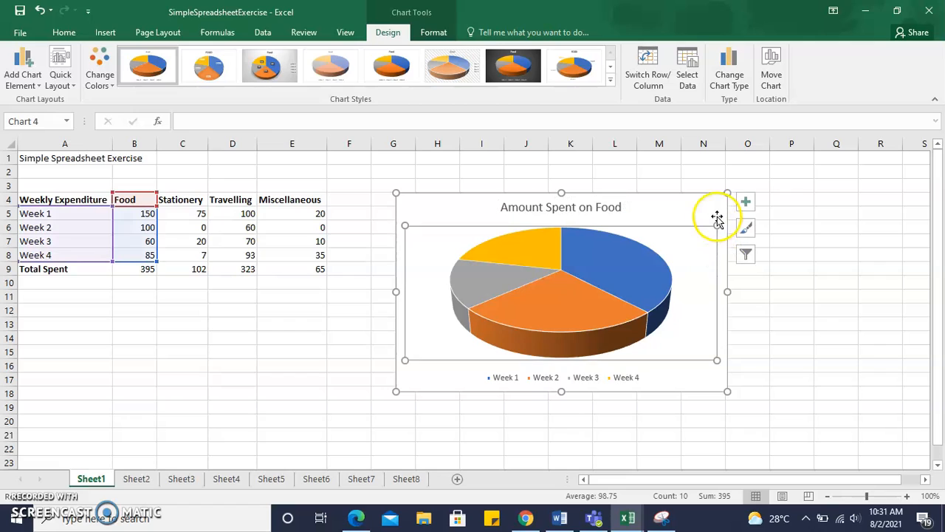
Show data labels on the pie chart and enlarge it to reach about column O and row 20
{"action": "left_click", "coordinate": [744, 205]}
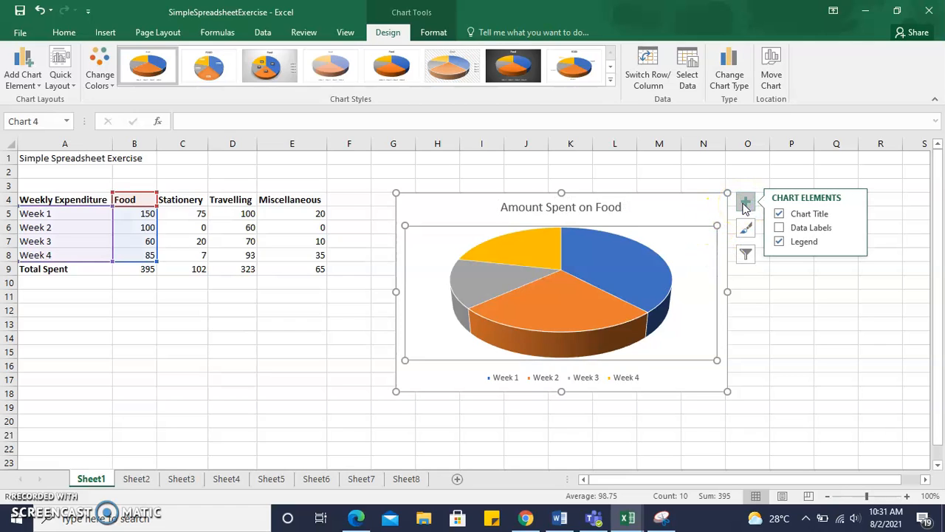
{"action": "left_click", "coordinate": [779, 228]}
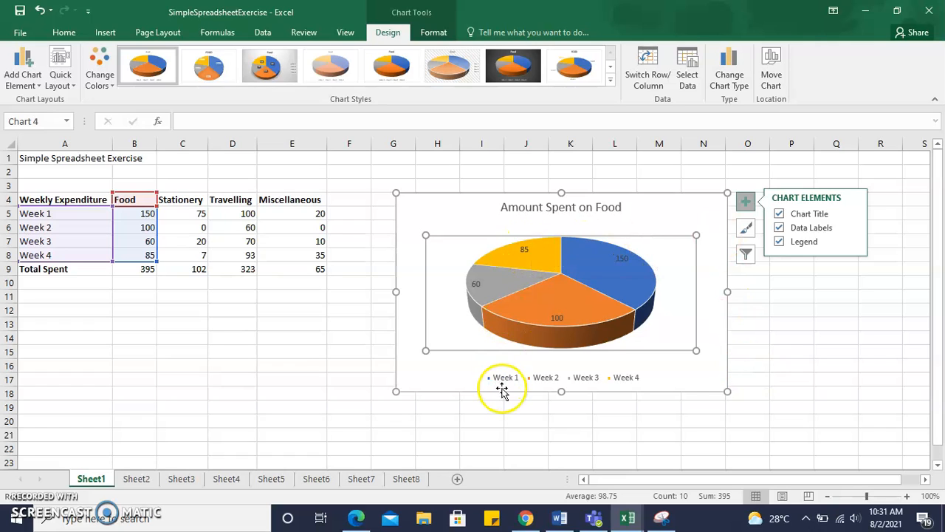
{"action": "left_click_drag", "start_coordinate": [728, 391], "coordinate": [755, 425]}
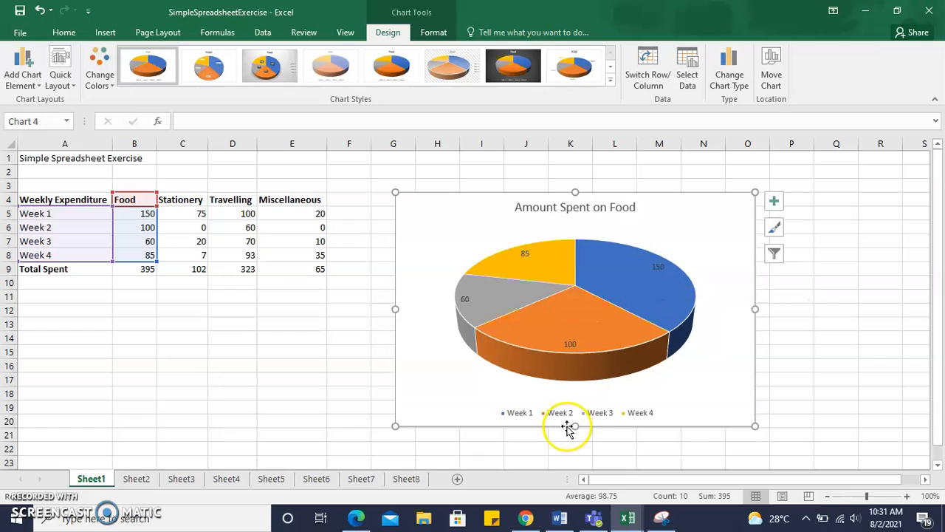
{"action": "mouse_move", "coordinate": [565, 360]}
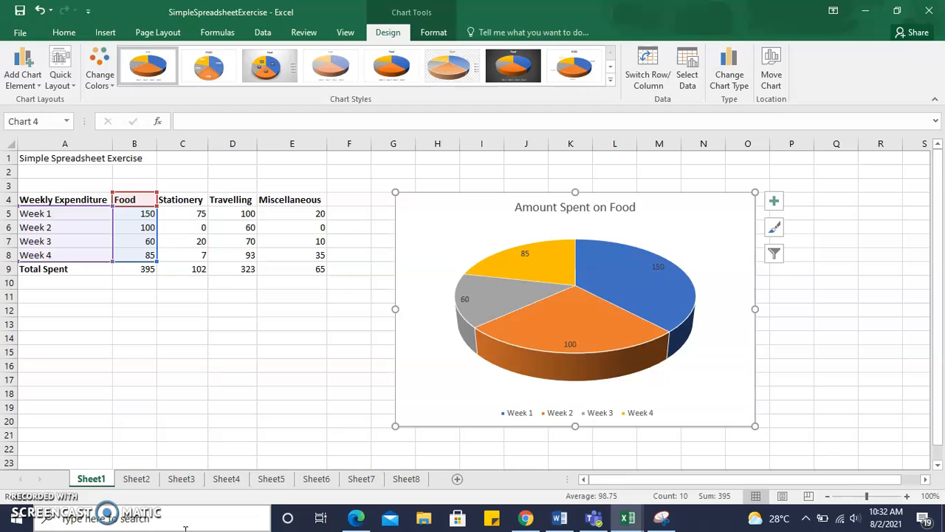
{"action": "left_click", "coordinate": [102, 33]}
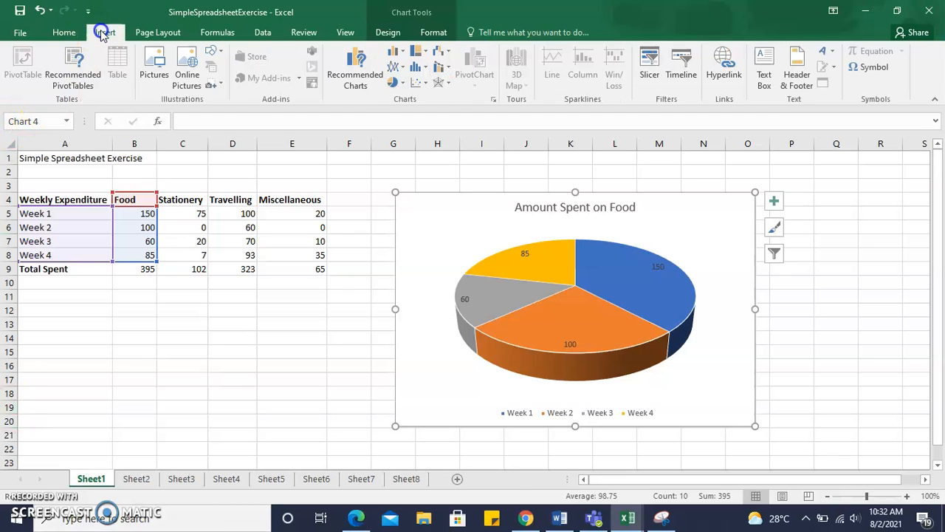
{"action": "left_click", "coordinate": [108, 36]}
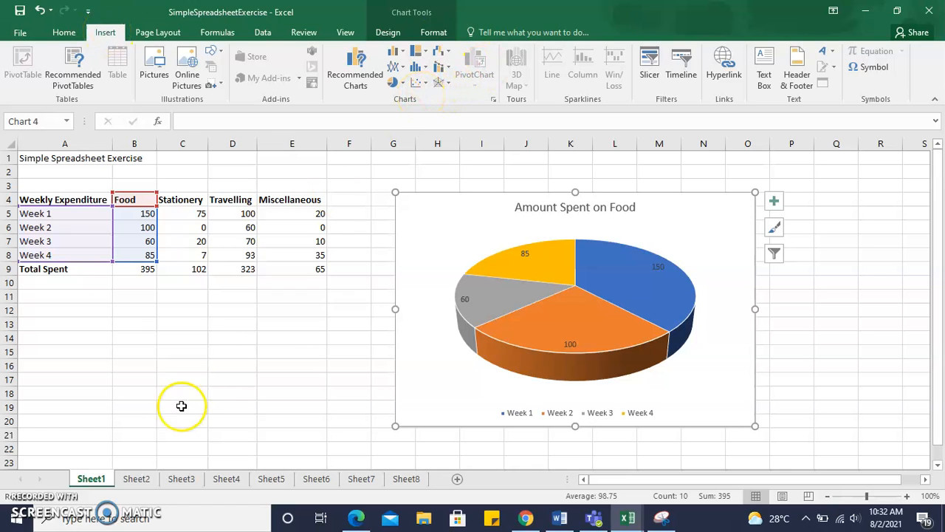
{"action": "left_click", "coordinate": [775, 202]}
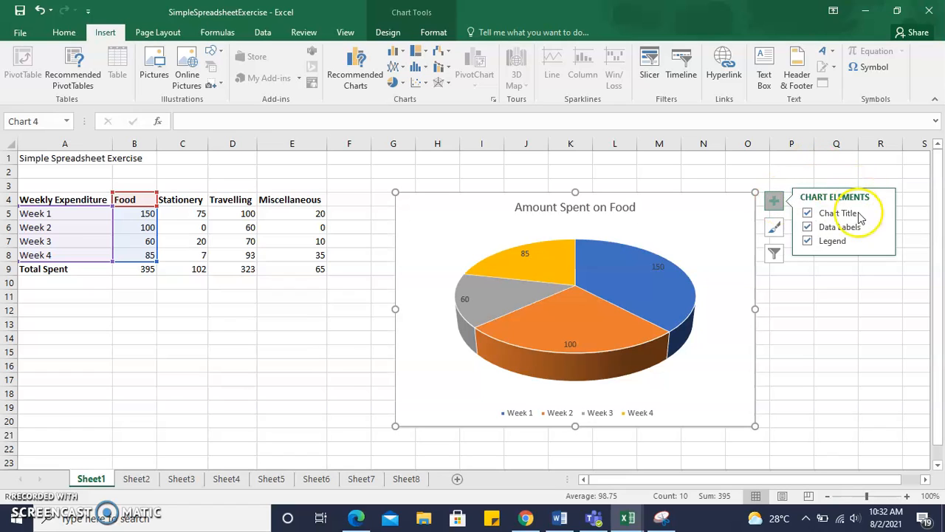